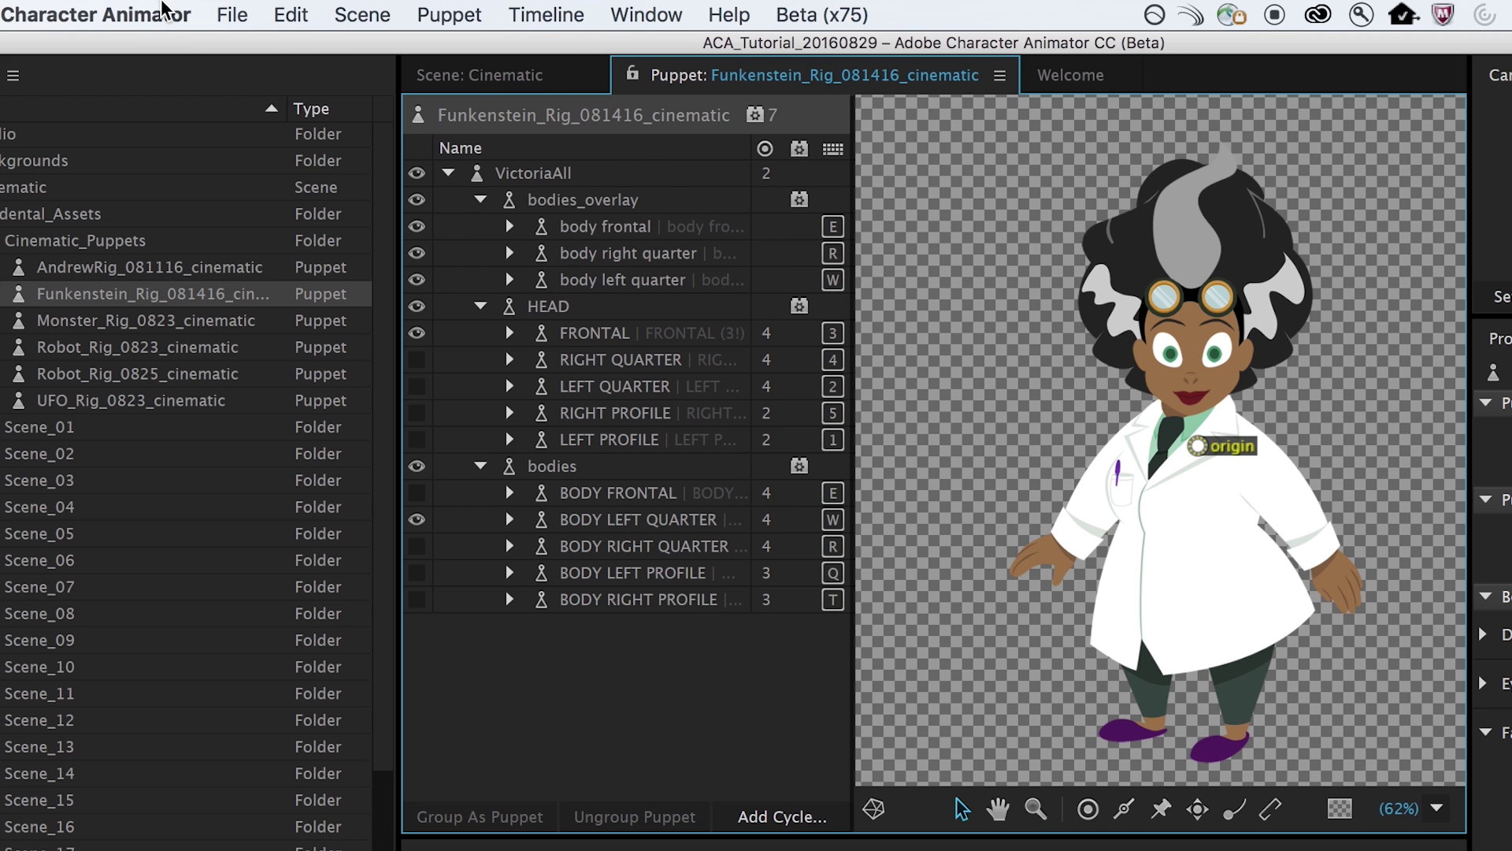
Step: Save the Funkenstein_Rig_081416_cinematic rig as a Character Animator Puppet file in Downloads
left_click(216, 12)
mouse_move(308, 340)
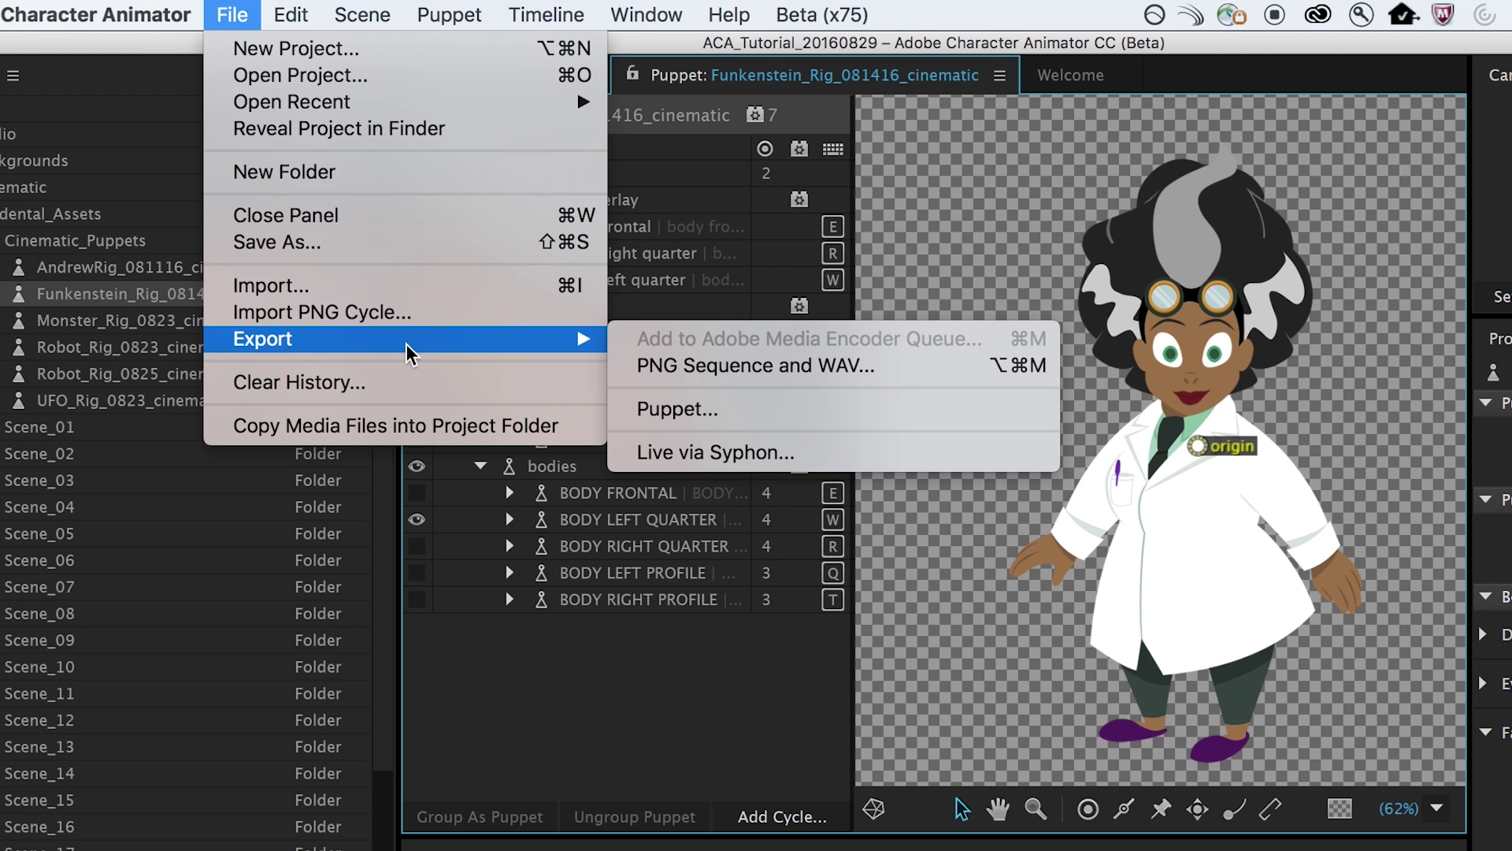
left_click(648, 410)
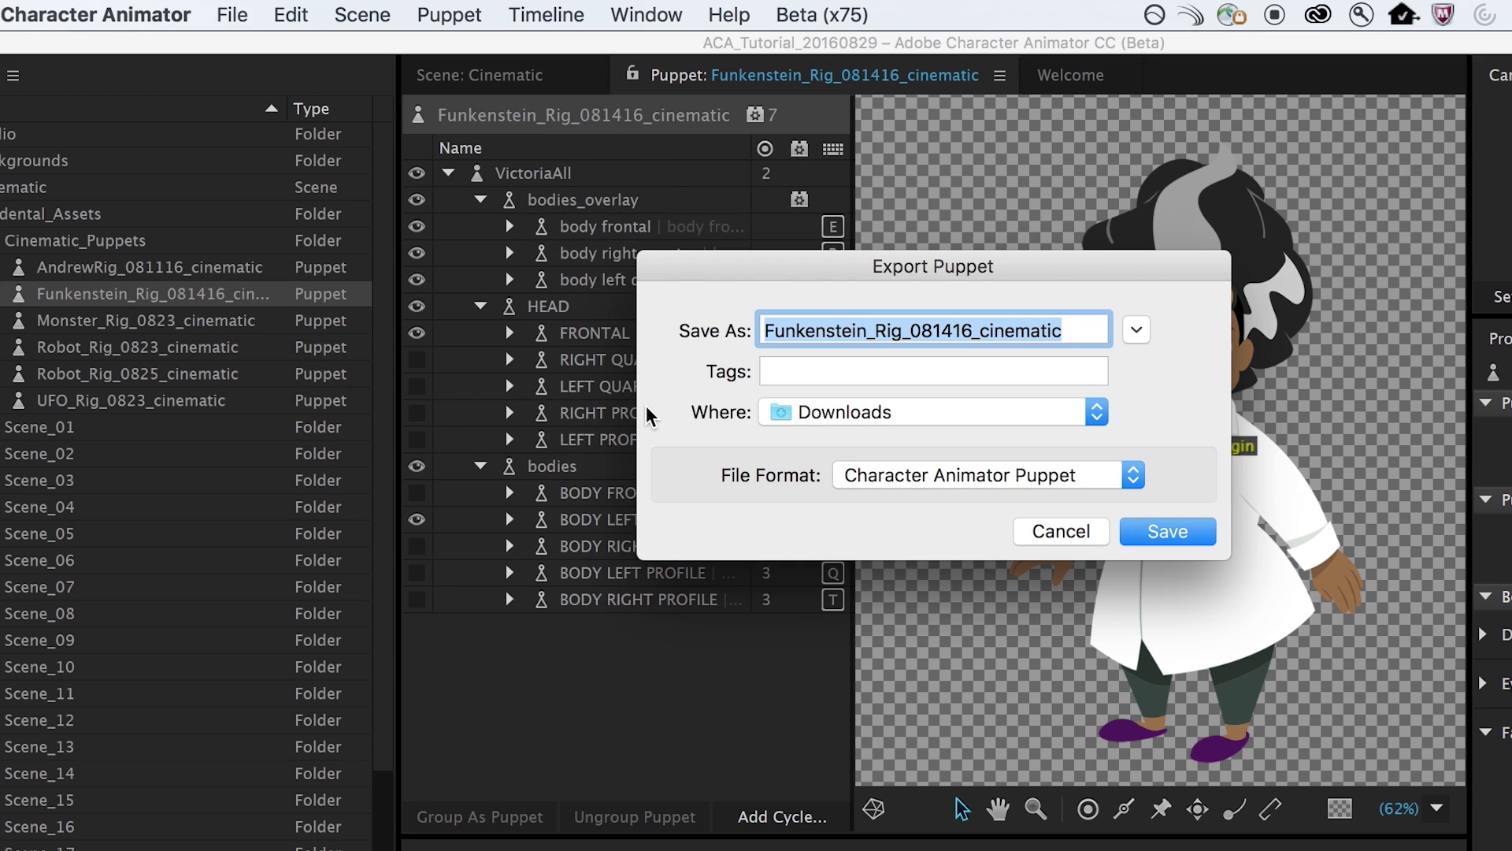
left_click(1125, 542)
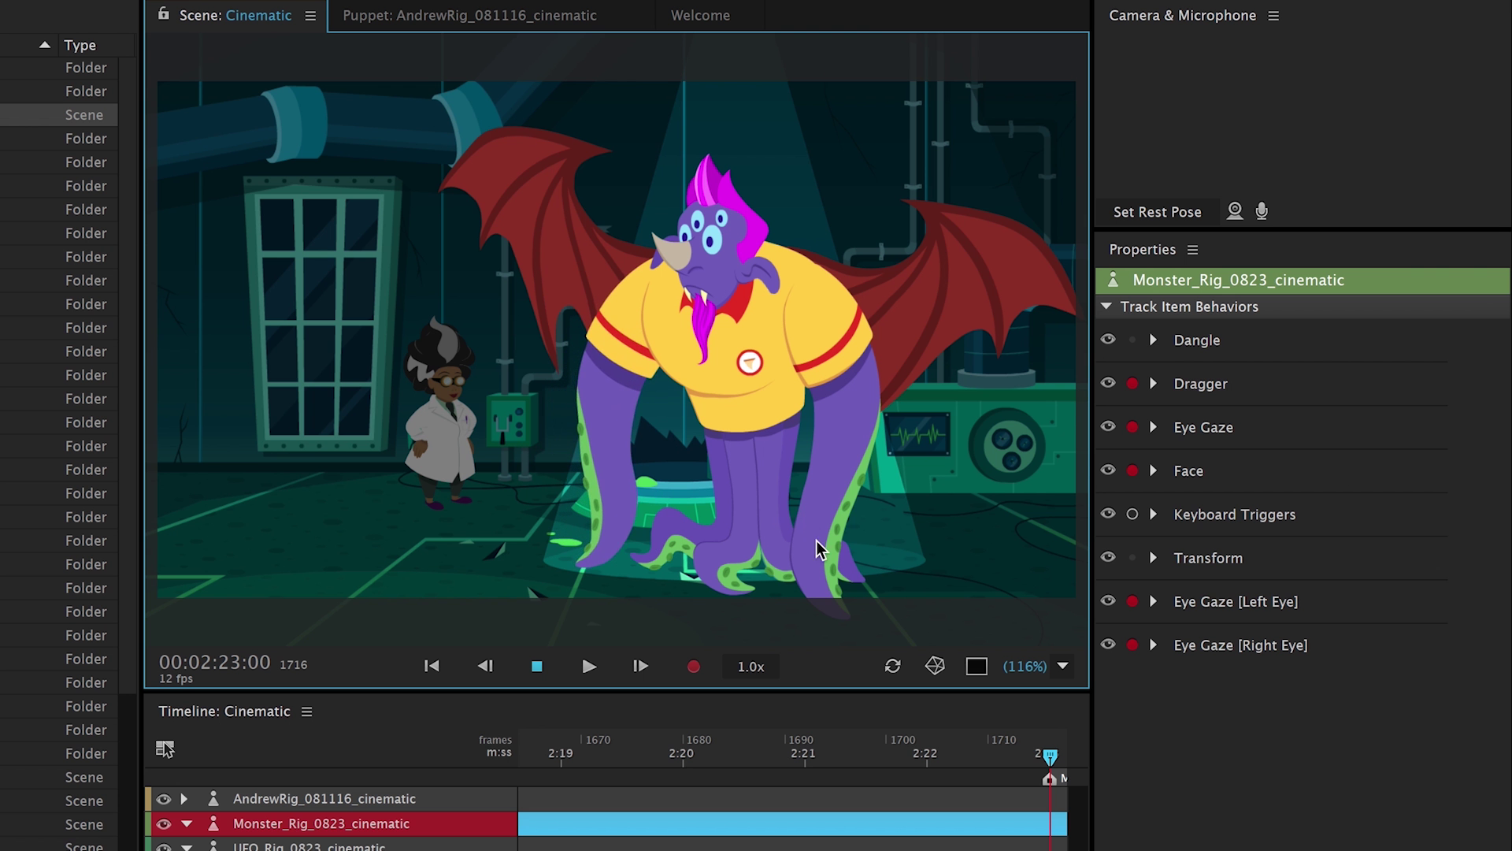
Step: Drag the monster's tentacle arm leftward so it curls across its body in the lab scene
mouse_move(922, 416)
left_mouse_down()
mouse_move(780, 478)
mouse_move(709, 466)
mouse_move(641, 404)
left_mouse_up()
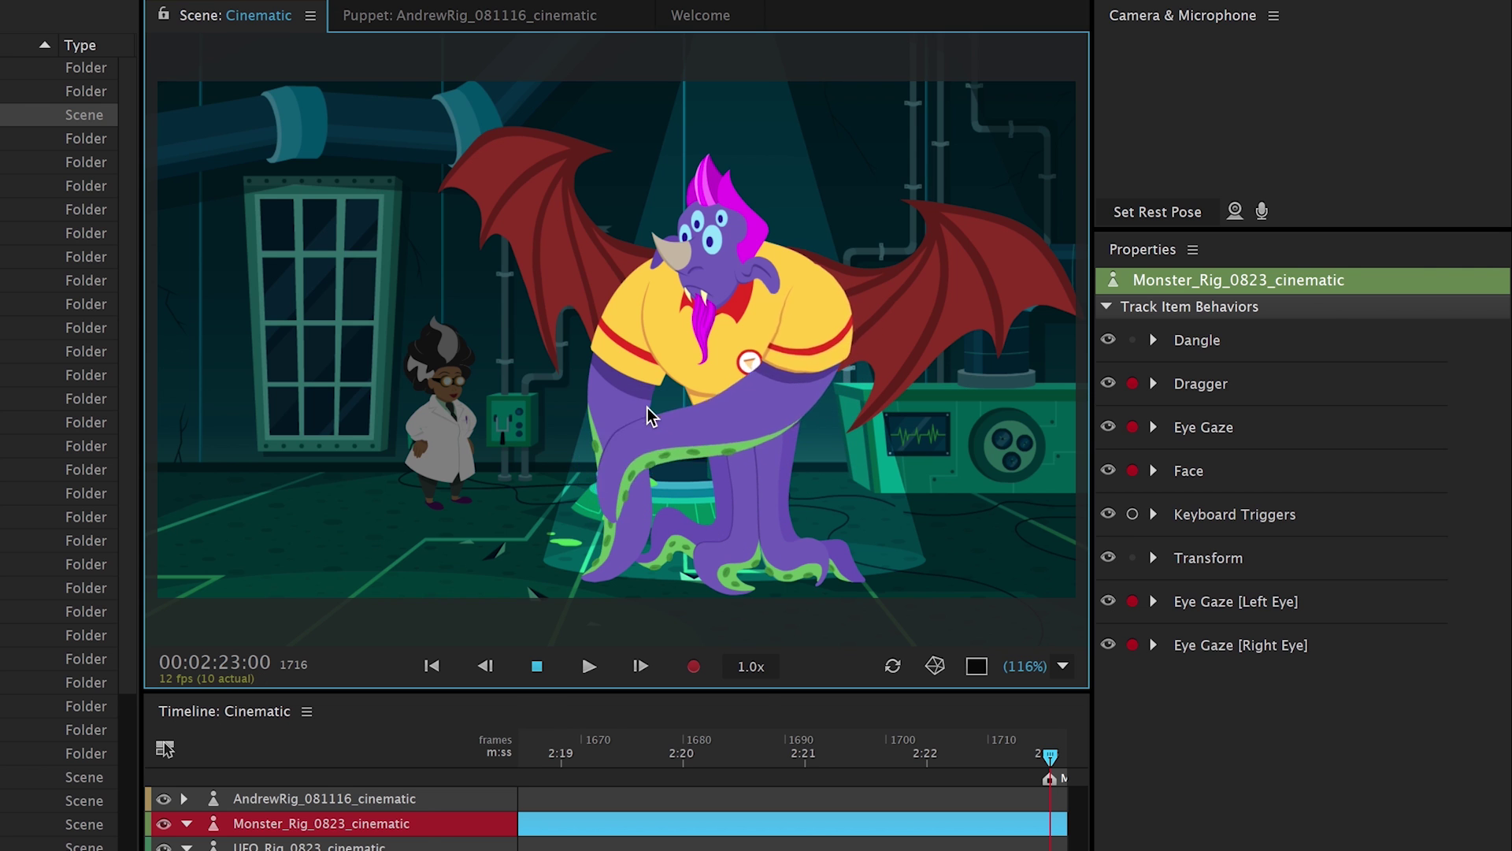